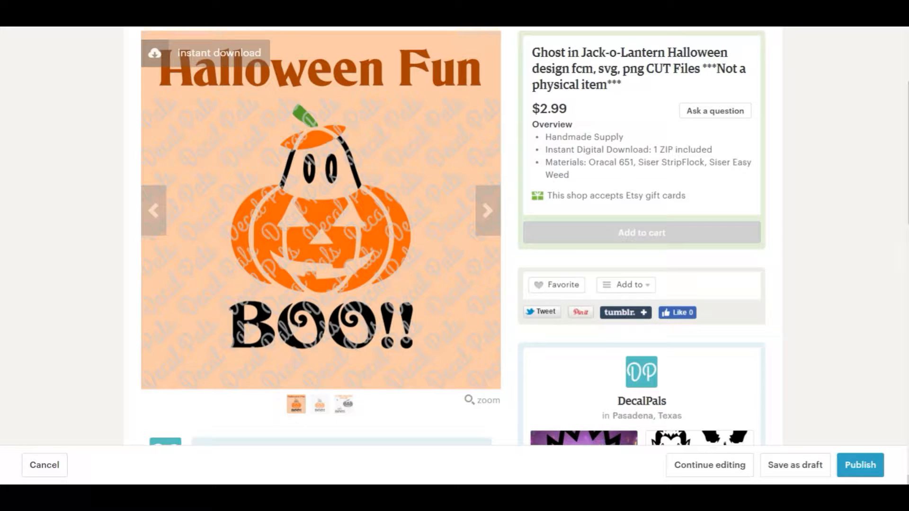
# Step: Browse the preview images of the Ghost in Jack-o-Lantern listing through to the 3-color separation image
pyautogui.click(484, 222)
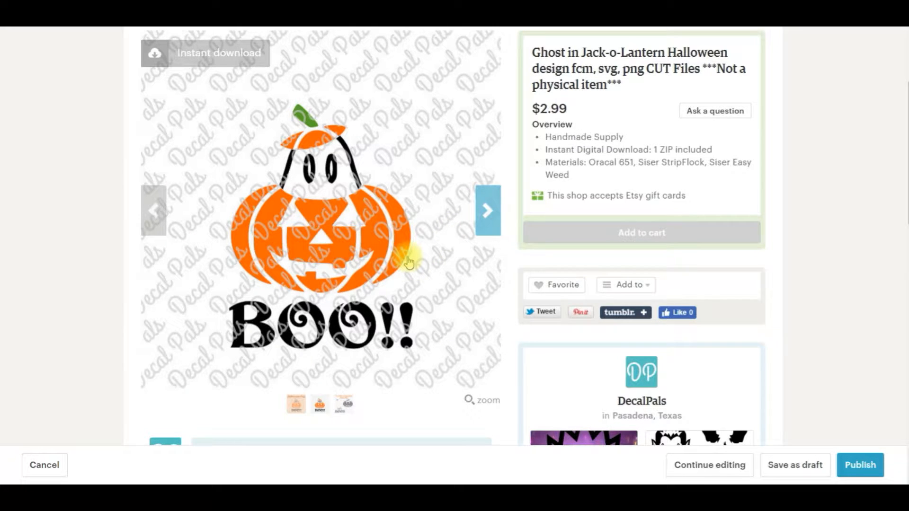
pyautogui.click(481, 221)
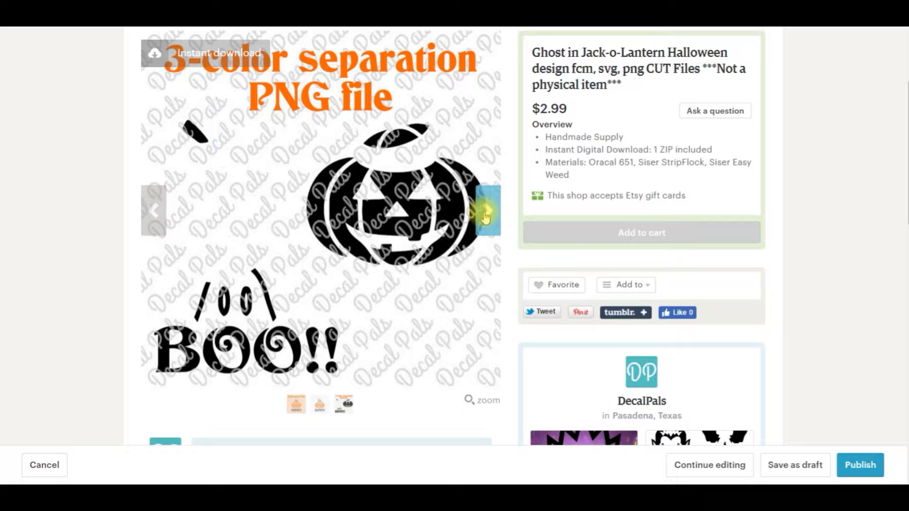
pyautogui.click(485, 216)
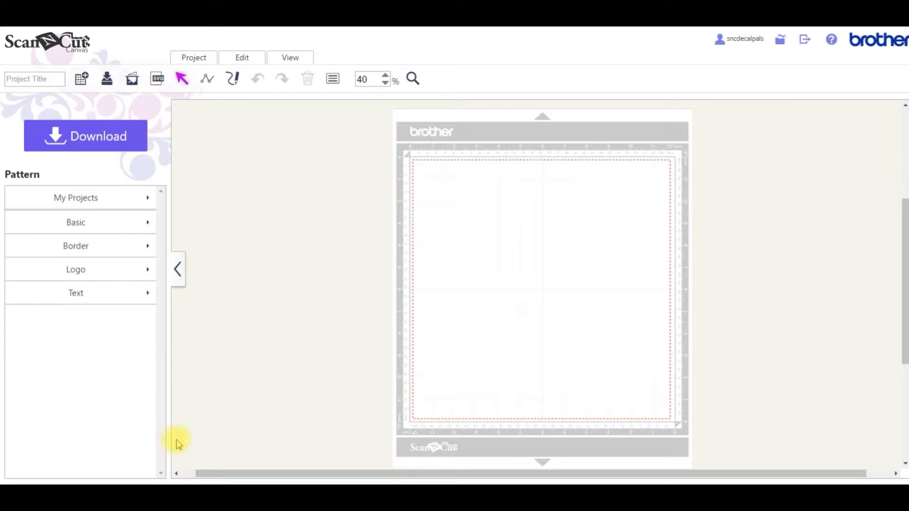
# Step: Import the file Ghost in Pumpkin SVG.svg onto the cutting mat
pyautogui.click(156, 80)
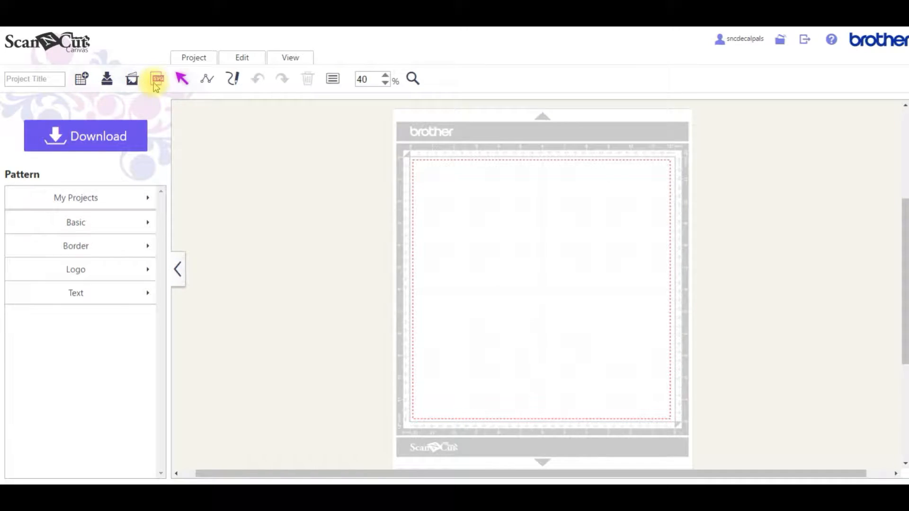
pyautogui.click(353, 234)
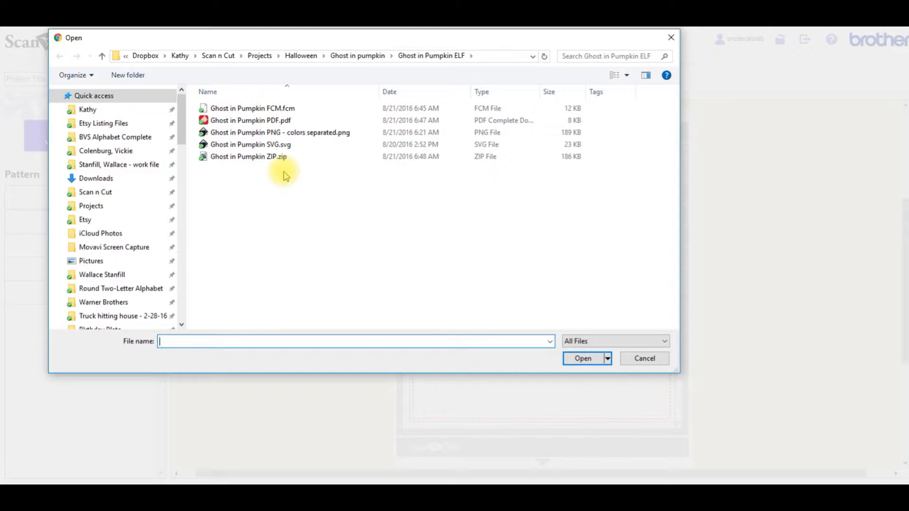
pyautogui.click(268, 148)
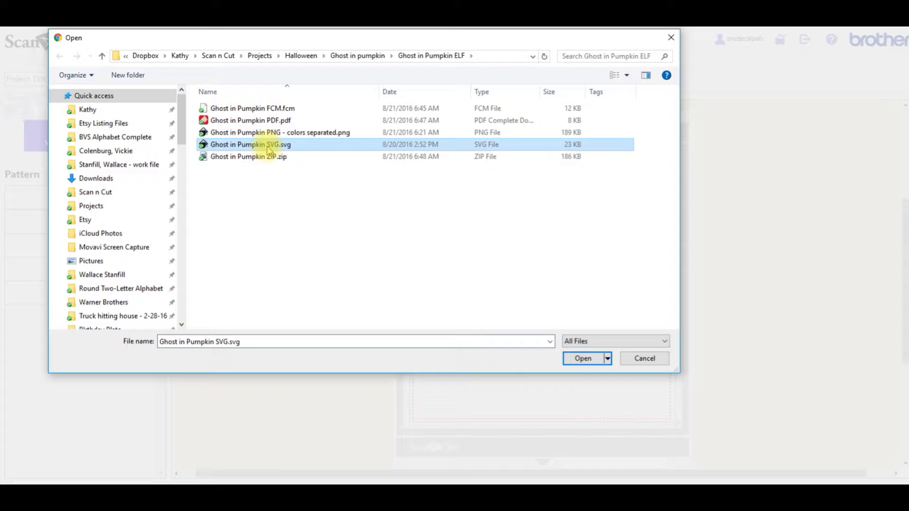
pyautogui.click(581, 358)
pyautogui.click(540, 341)
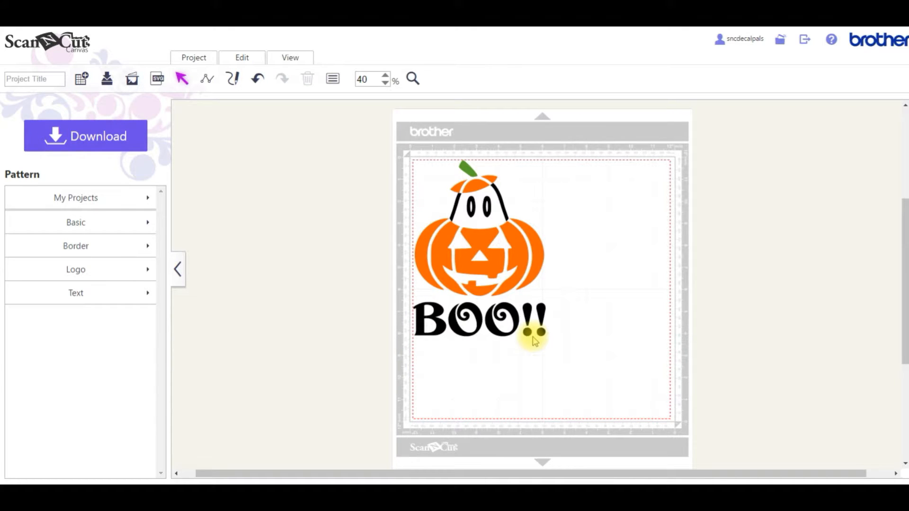
# Step: Group all parts of the imported ghost and pumpkin design together with the BOO!! text
pyautogui.click(516, 259)
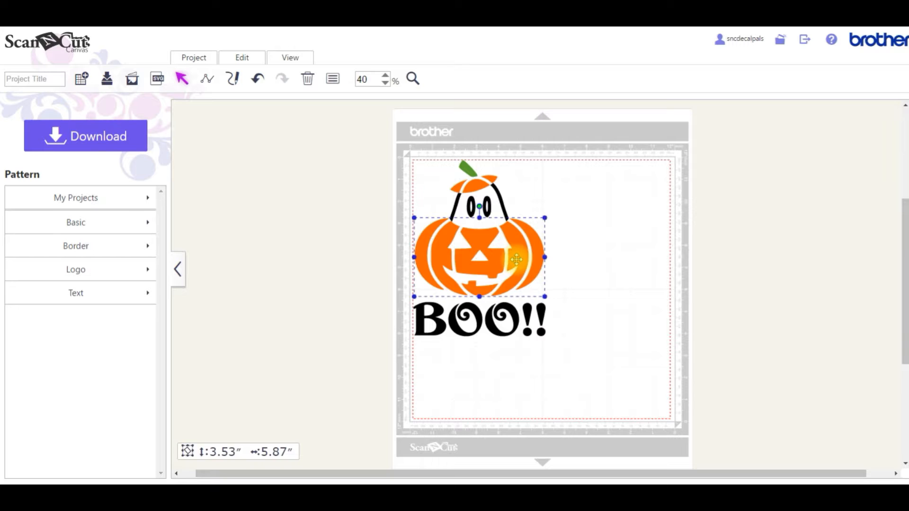
pyautogui.click(479, 324)
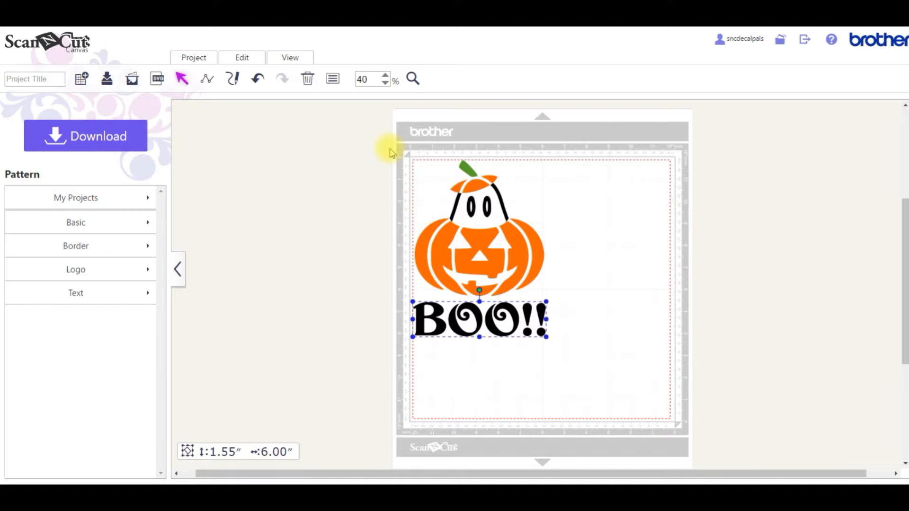
pyautogui.moveTo(389, 153); pyautogui.dragTo(574, 350)
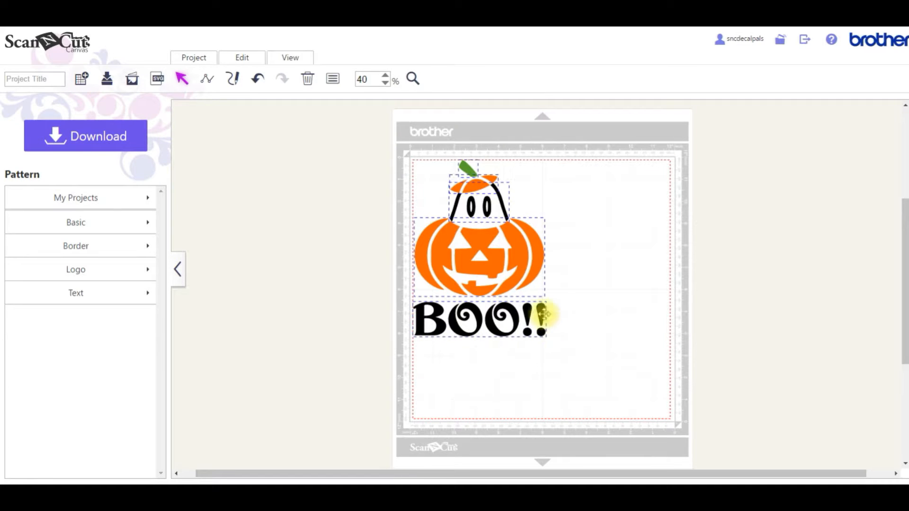
pyautogui.click(242, 59)
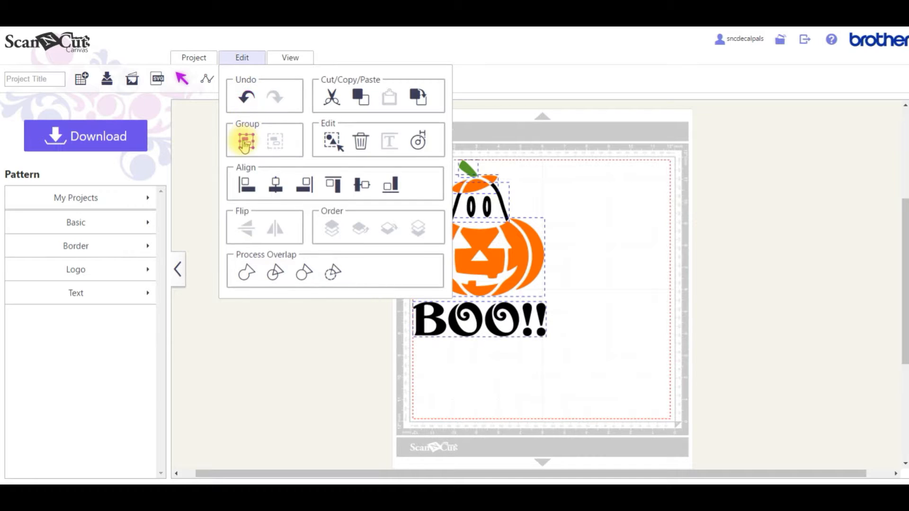
pyautogui.click(245, 63)
pyautogui.rightClick(478, 244)
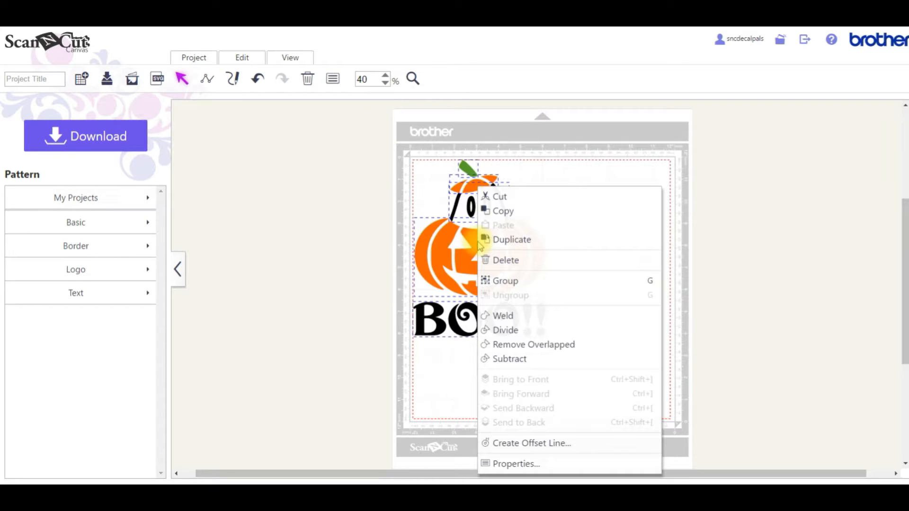
pyautogui.click(499, 284)
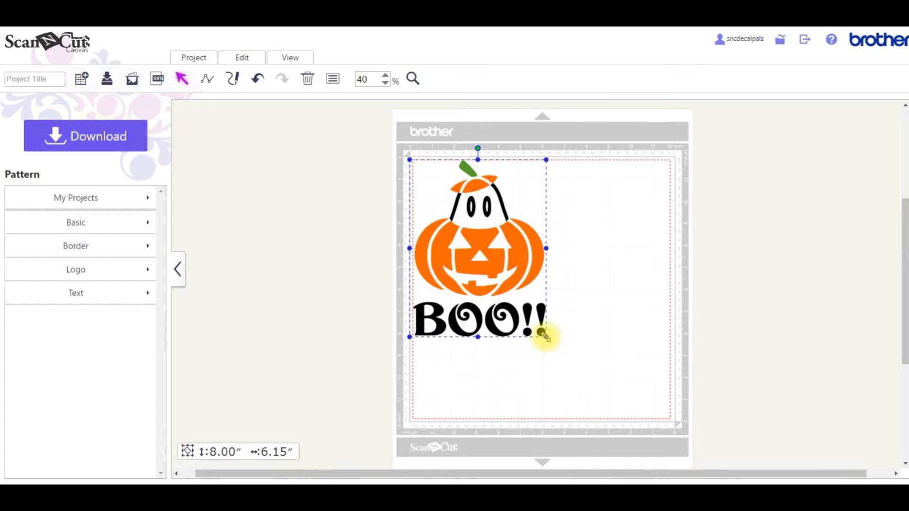
# Step: Enlarge the grouped design freehand to about 8.78 by 6.74 inches
pyautogui.moveTo(543, 335); pyautogui.dragTo(560, 354)
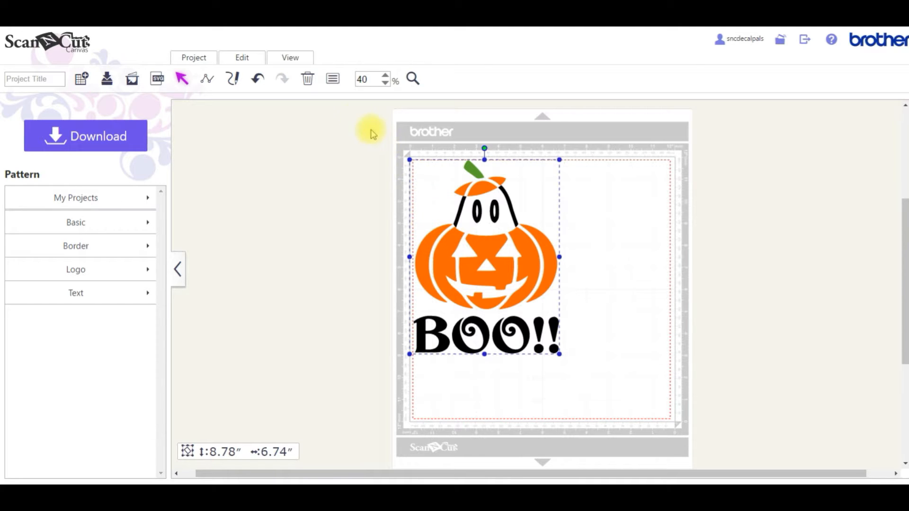
pyautogui.click(333, 80)
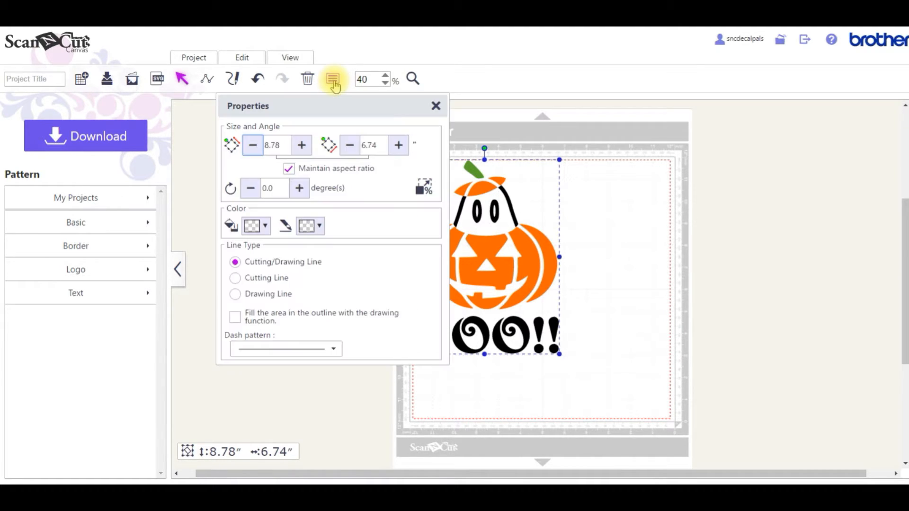
pyautogui.click(333, 81)
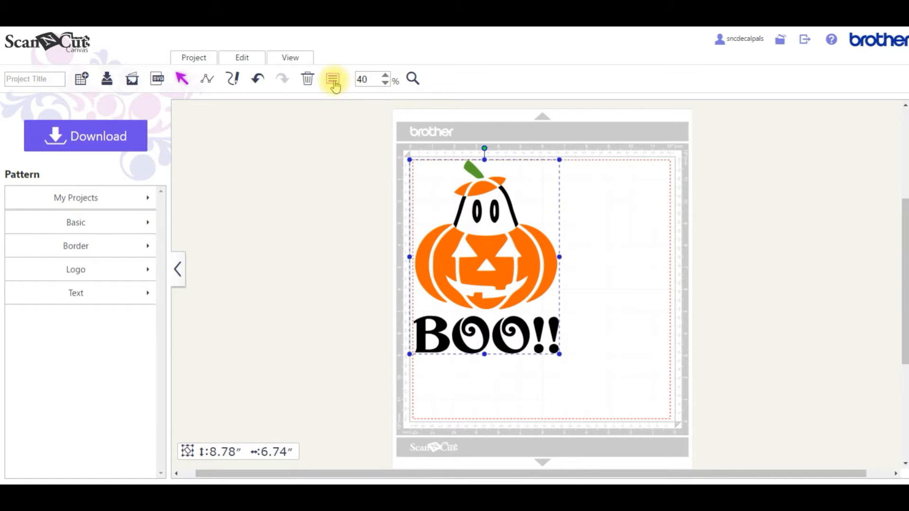
# Step: Set the grouped design's height to 7 inches in its properties, keeping the aspect ratio maintained
pyautogui.rightClick(488, 253)
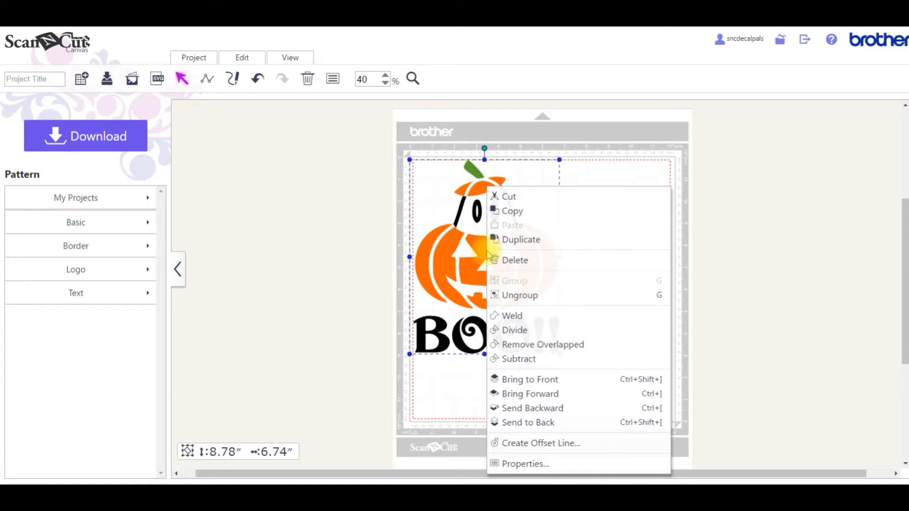
pyautogui.click(507, 464)
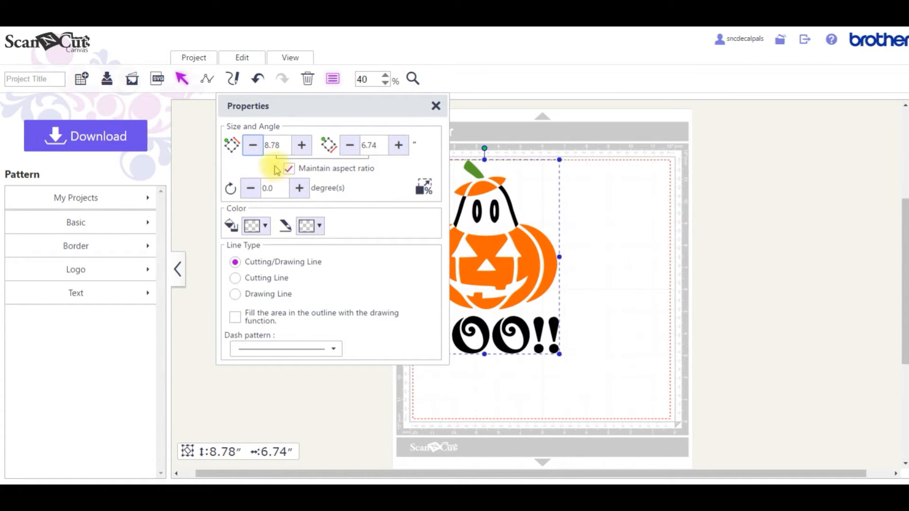
pyautogui.click(280, 148)
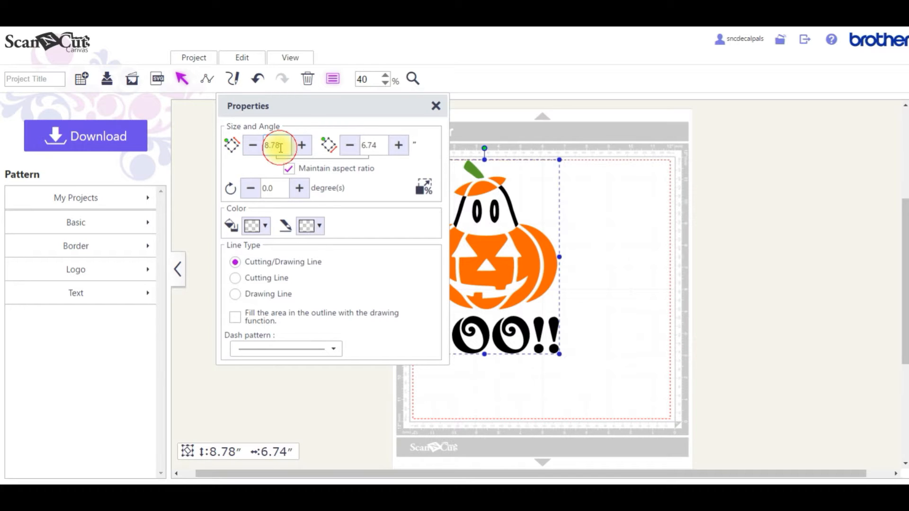
pyautogui.click(281, 148)
pyautogui.doubleClick(280, 147)
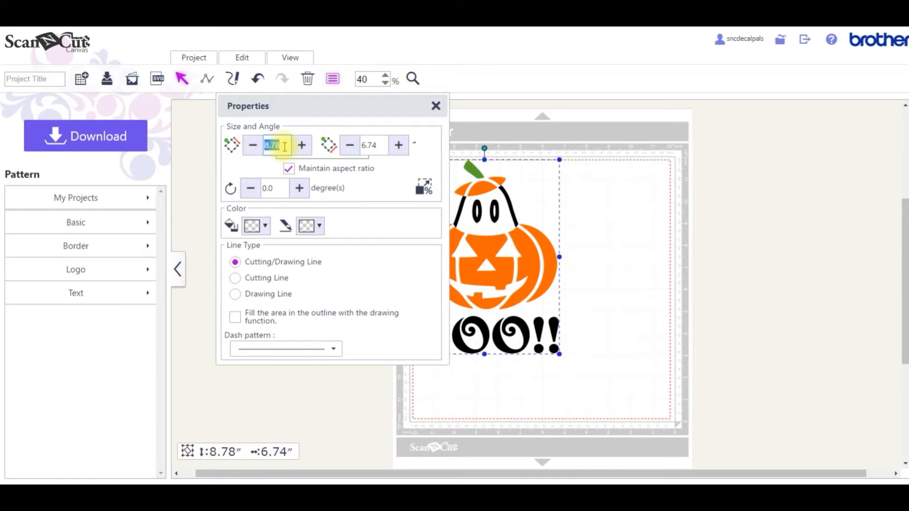
pyautogui.write('7')
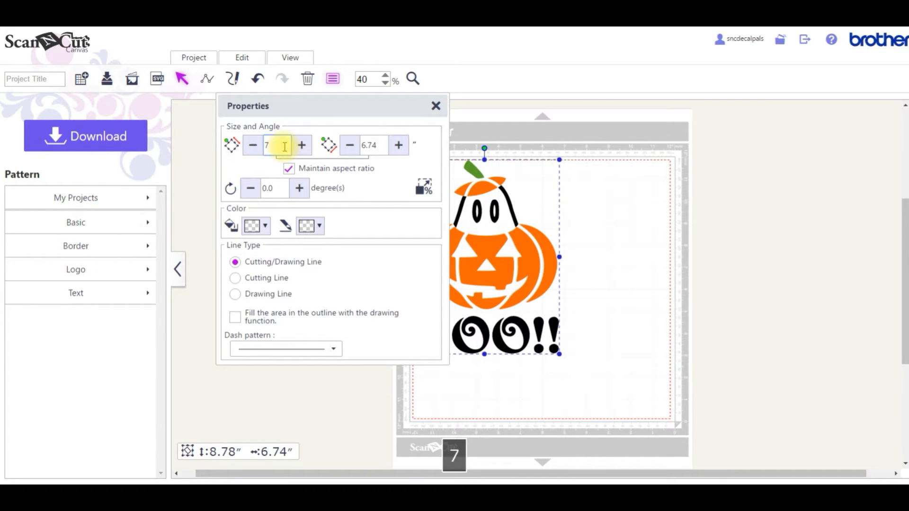
pyautogui.press('Return')
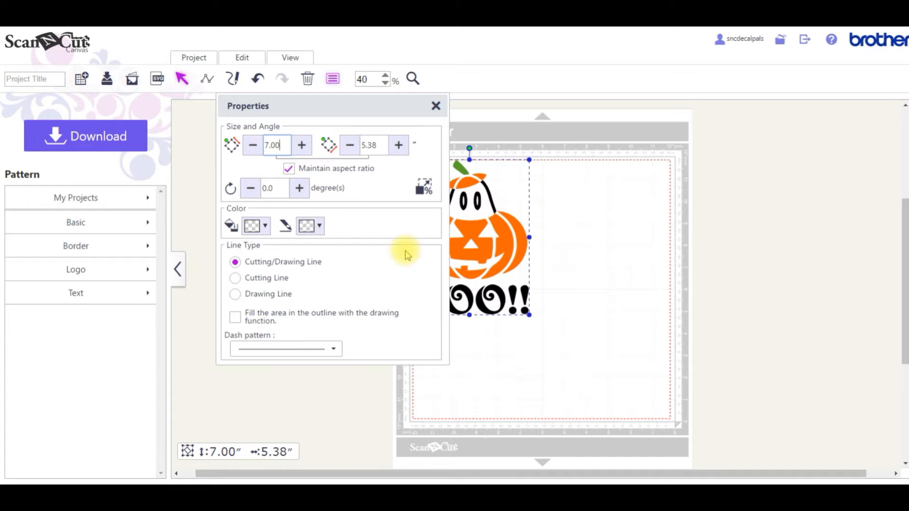
pyautogui.click(434, 106)
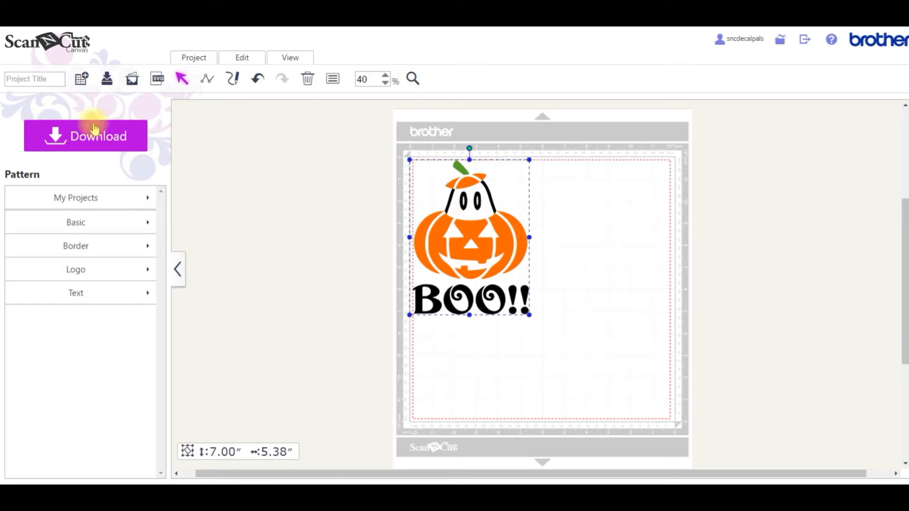
# Step: Title the project "GIP 7 inches" and save it
pyautogui.click(39, 80)
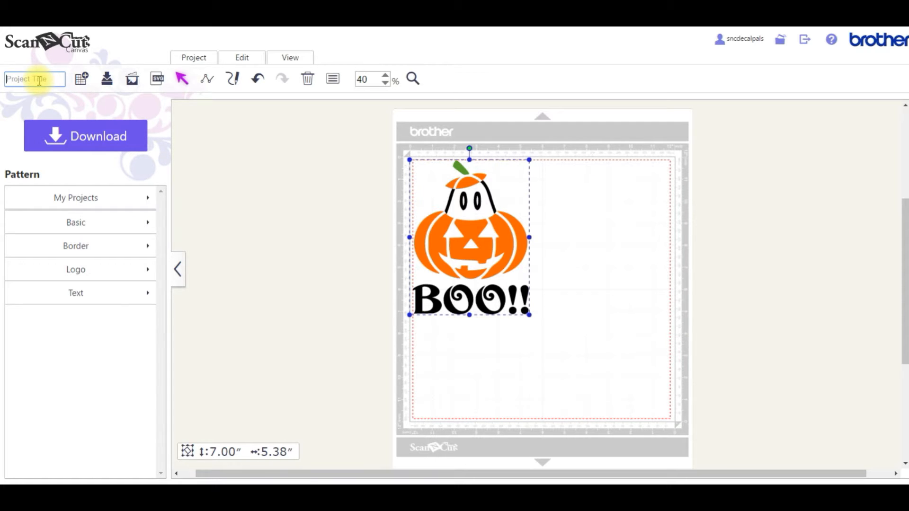
pyautogui.write('GIP')
pyautogui.write('7 inches')
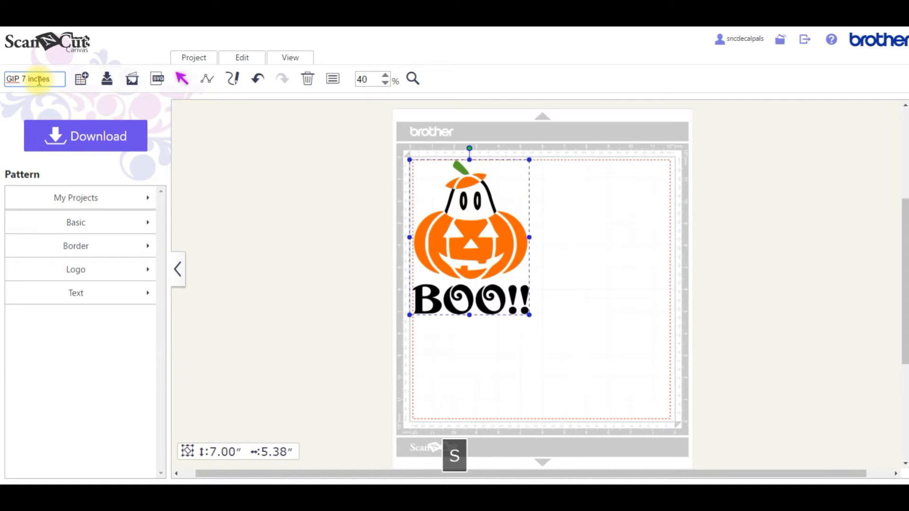
pyautogui.click(107, 79)
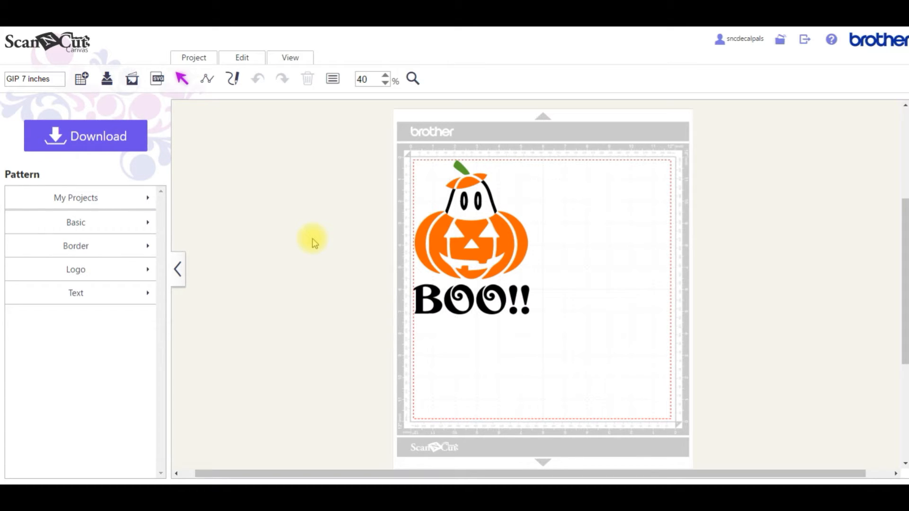
# Step: Ungroup the 7-inch design into its separate parts and clear the selection
pyautogui.rightClick(469, 227)
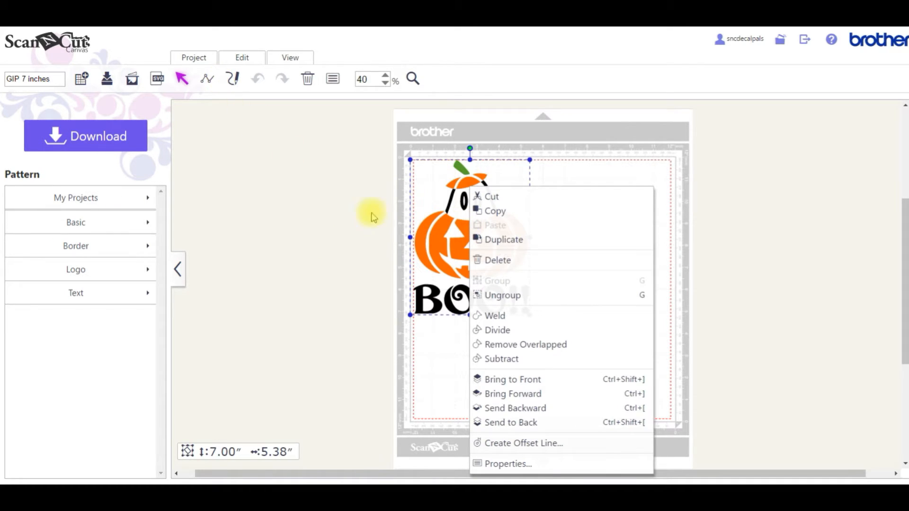
pyautogui.click(502, 295)
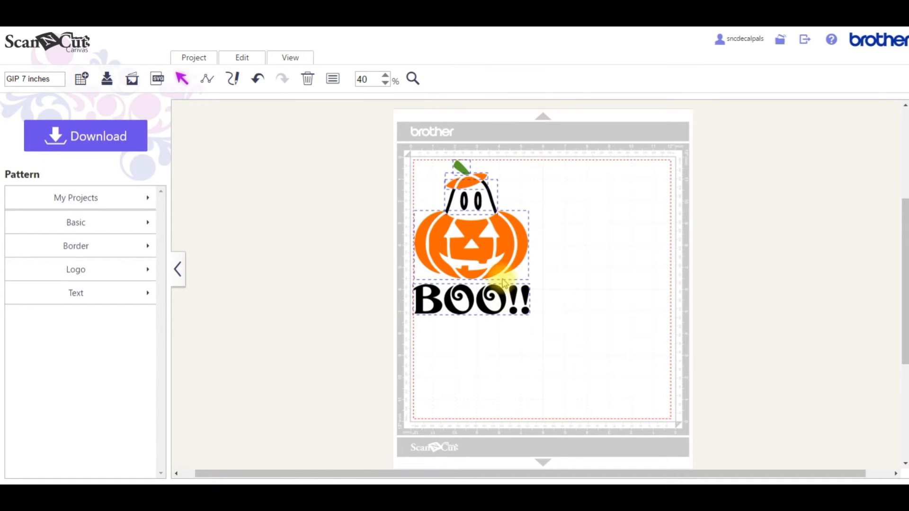
pyautogui.click(554, 238)
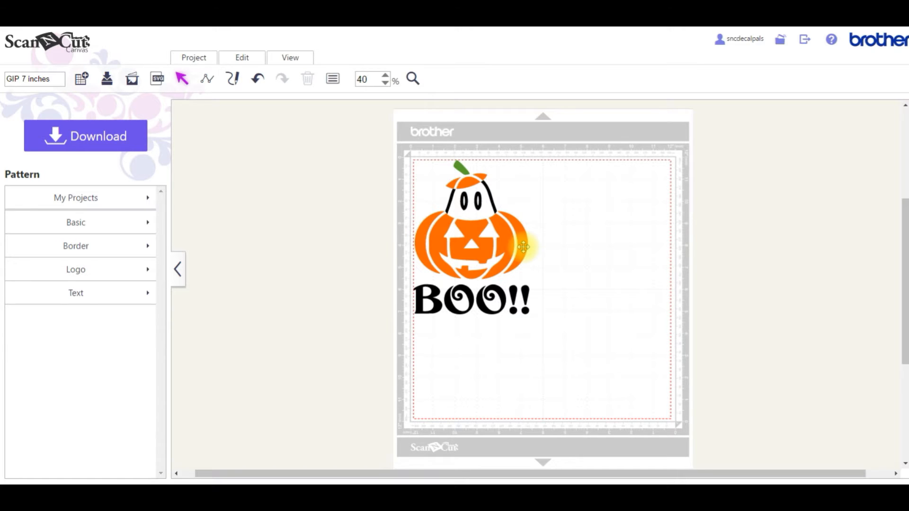
# Step: Separate the parts by color on the mat: orange pumpkin and lid at the upper right, black ghost lines just above BOO!!, green stem alone
pyautogui.moveTo(524, 247); pyautogui.dragTo(643, 224)
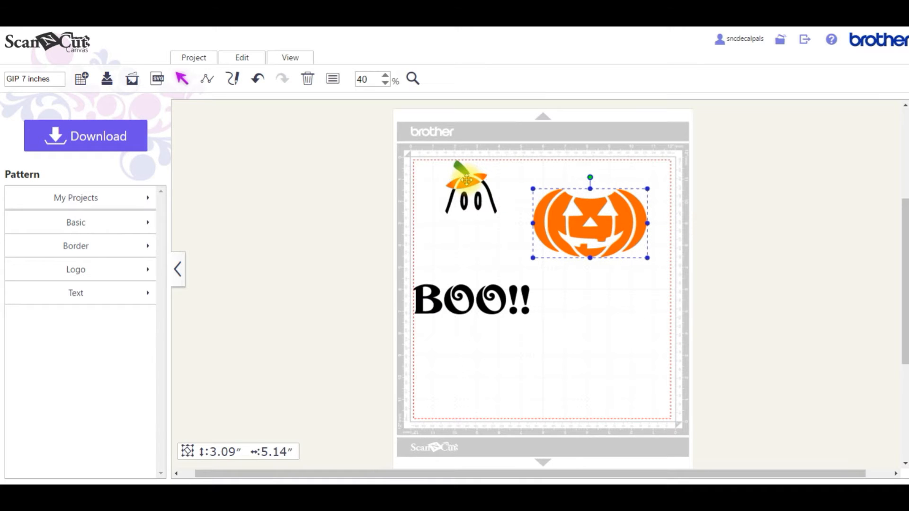
pyautogui.moveTo(467, 181); pyautogui.dragTo(590, 178)
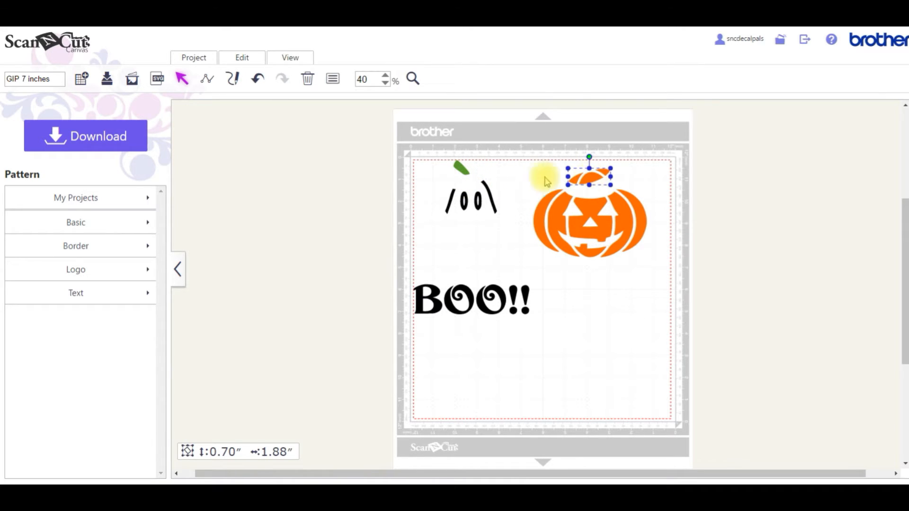
pyautogui.moveTo(483, 301); pyautogui.dragTo(510, 333)
pyautogui.moveTo(479, 211); pyautogui.dragTo(505, 309)
pyautogui.click(461, 172)
pyautogui.moveTo(470, 189); pyautogui.dragTo(468, 199)
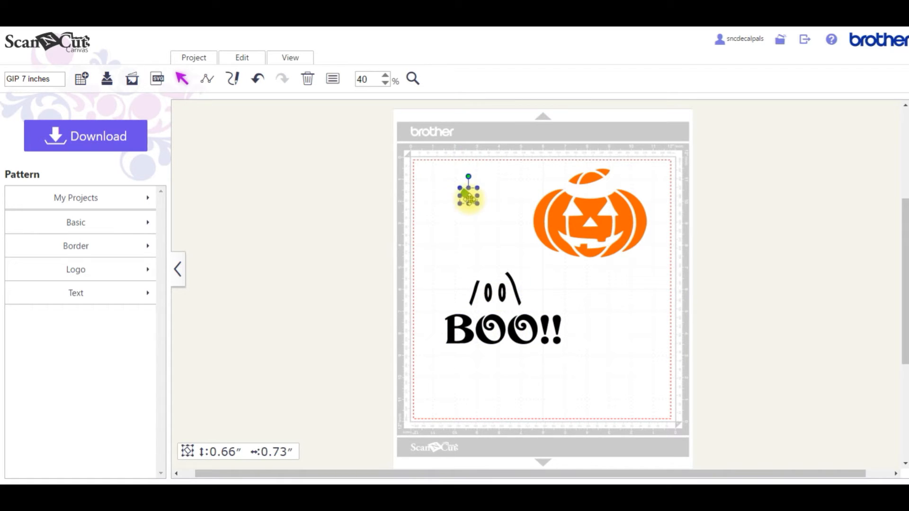
pyautogui.click(442, 280)
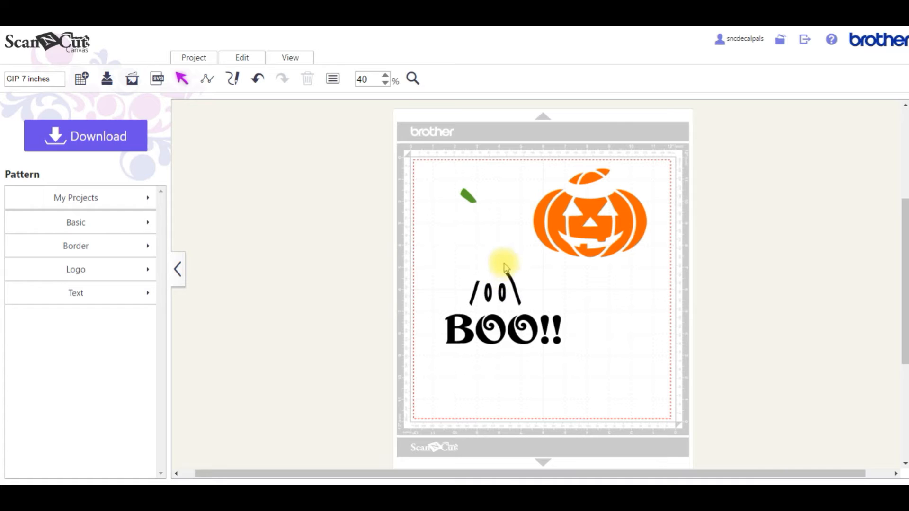
# Step: Group the orange pumpkin body with its orange lid
pyautogui.moveTo(518, 157); pyautogui.dragTo(639, 277)
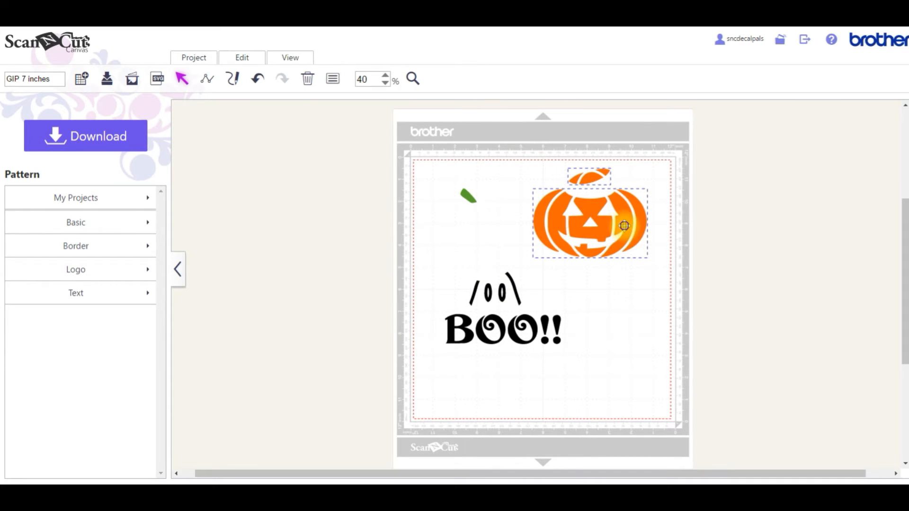
pyautogui.rightClick(623, 215)
pyautogui.click(646, 281)
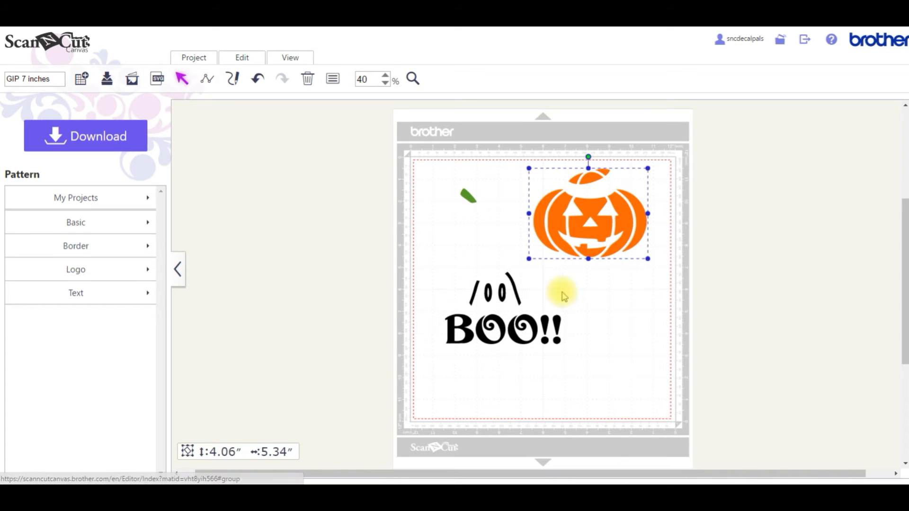
# Step: Group the black ghost lines with the black BOO!! lettering
pyautogui.click(441, 267)
pyautogui.moveTo(440, 266); pyautogui.dragTo(521, 358)
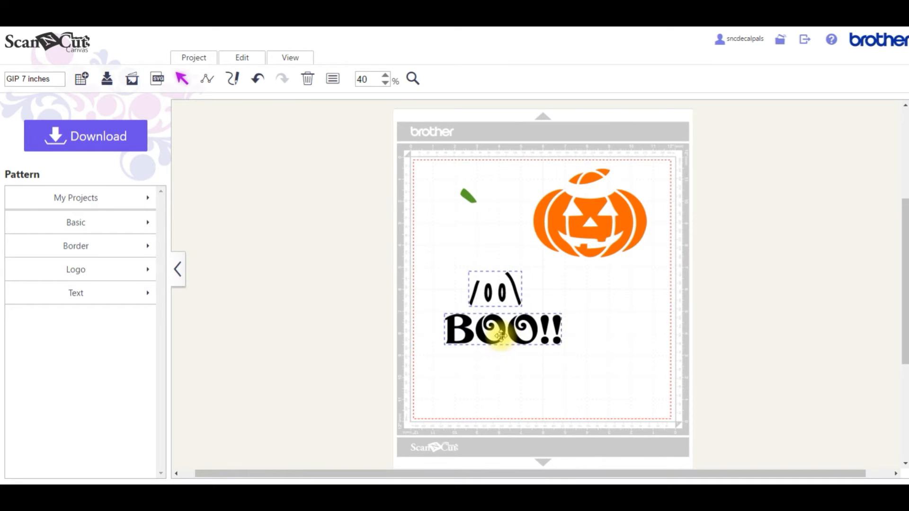
pyautogui.rightClick(503, 330)
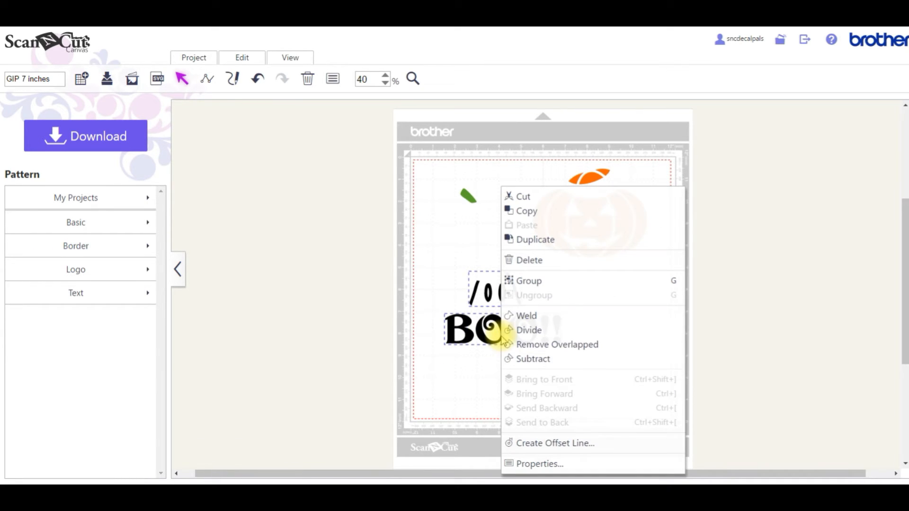
pyautogui.click(517, 282)
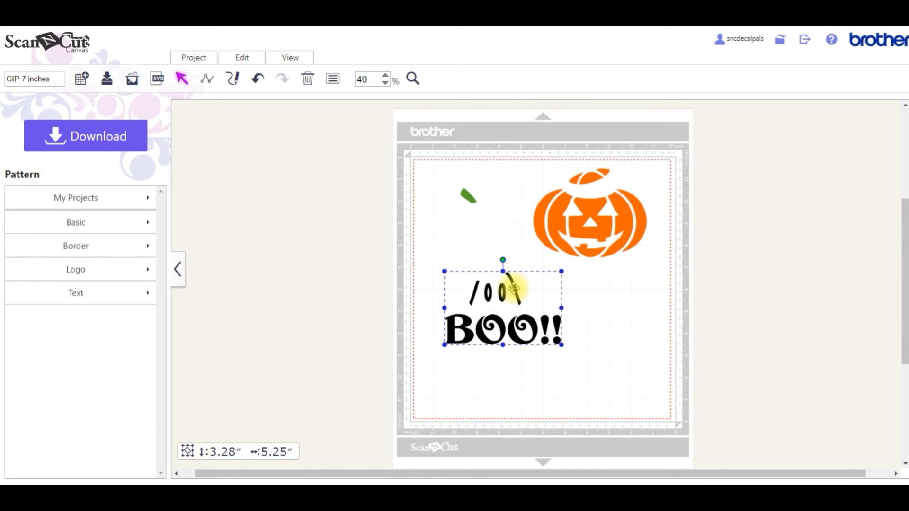
# Step: Ungroup the black ghost lines from the BOO!! lettering, and the orange pumpkin body from its lid
pyautogui.rightClick(533, 325)
pyautogui.click(555, 295)
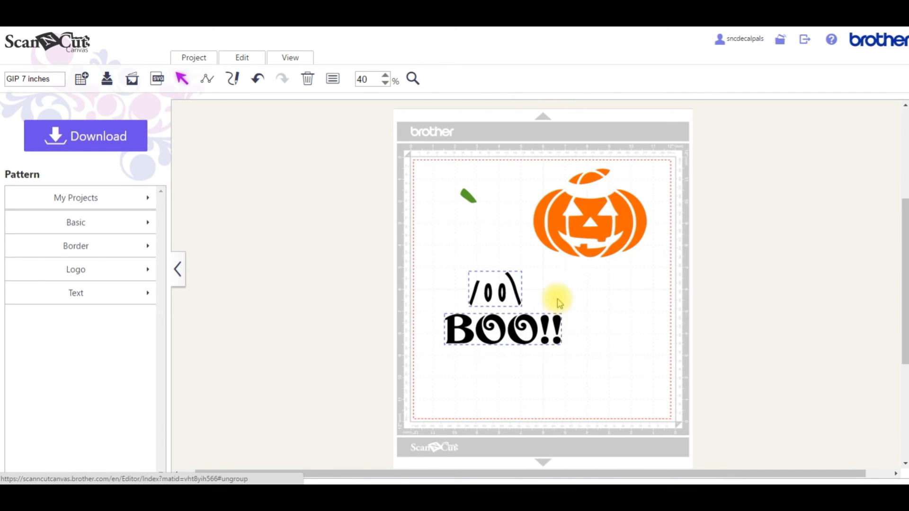
pyautogui.rightClick(599, 225)
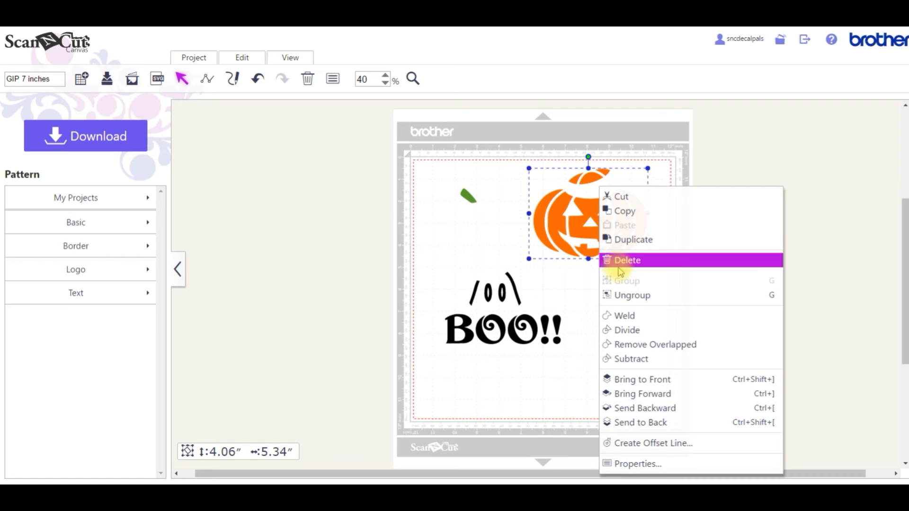
pyautogui.click(608, 300)
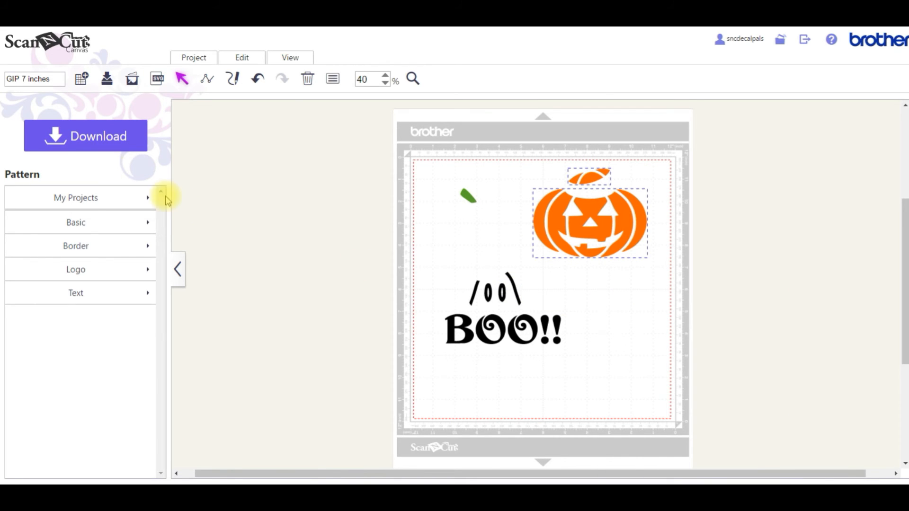
# Step: Save the color-separated project and start its download
pyautogui.click(107, 81)
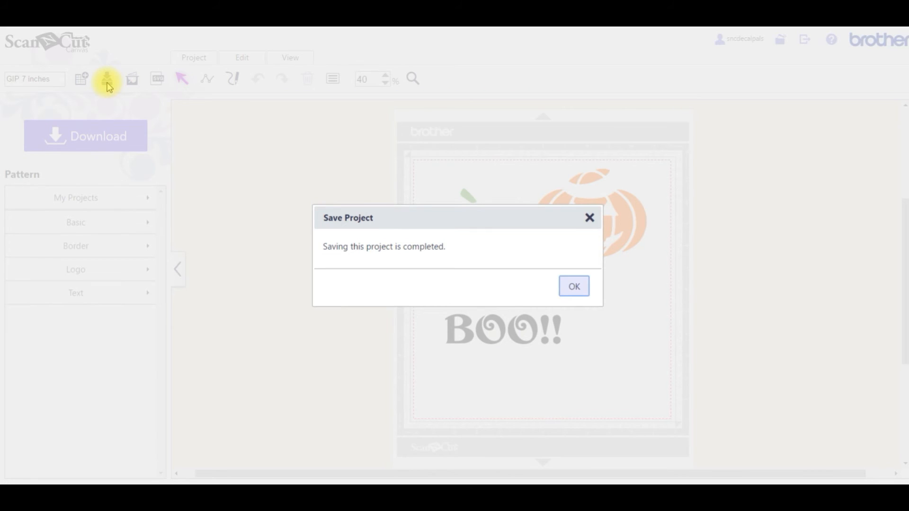
pyautogui.click(563, 296)
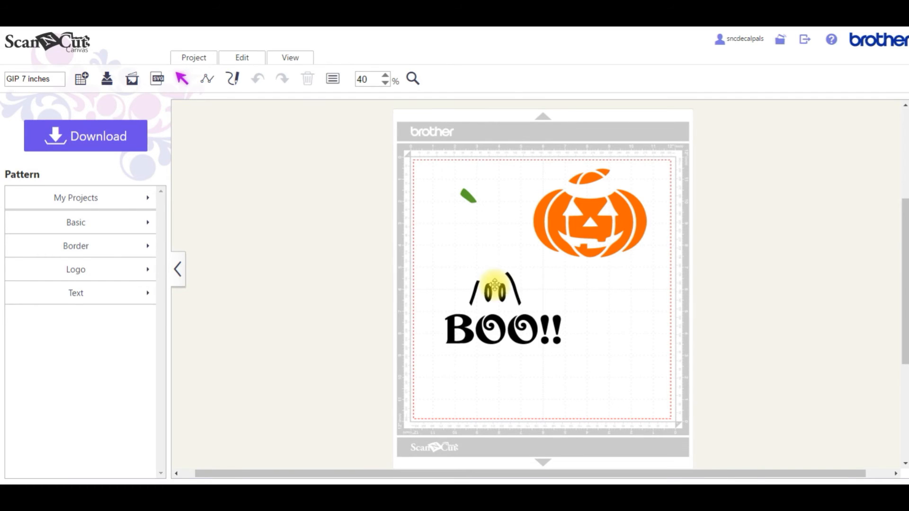
pyautogui.click(124, 139)
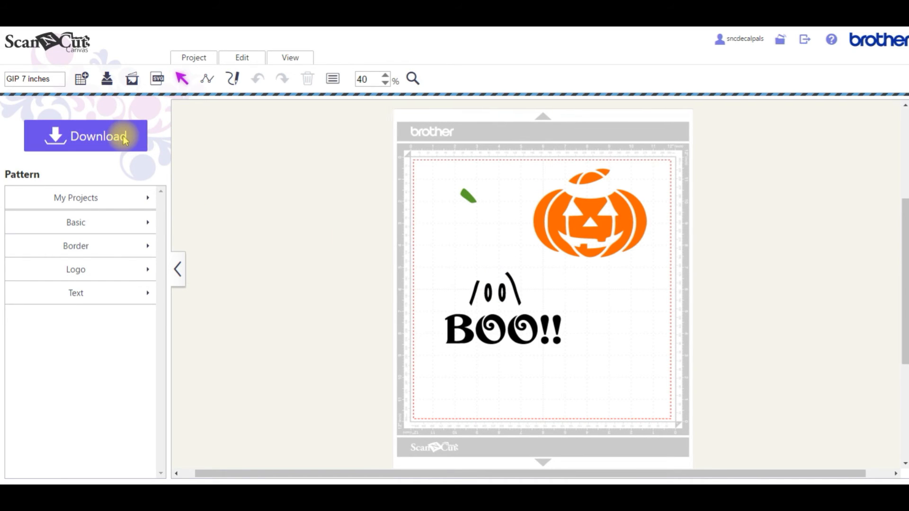